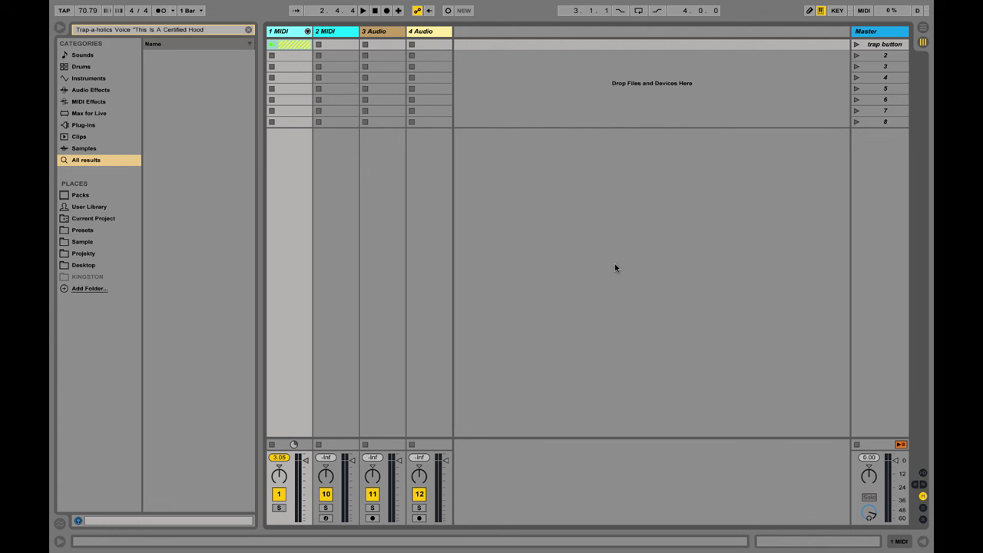
Launch the 'trap button' scene and unfold the 1 MIDI group to reveal KICK, 808, LEAD, SNARE and HIHAT.
{"action": "left_click", "coordinate": [858, 44]}
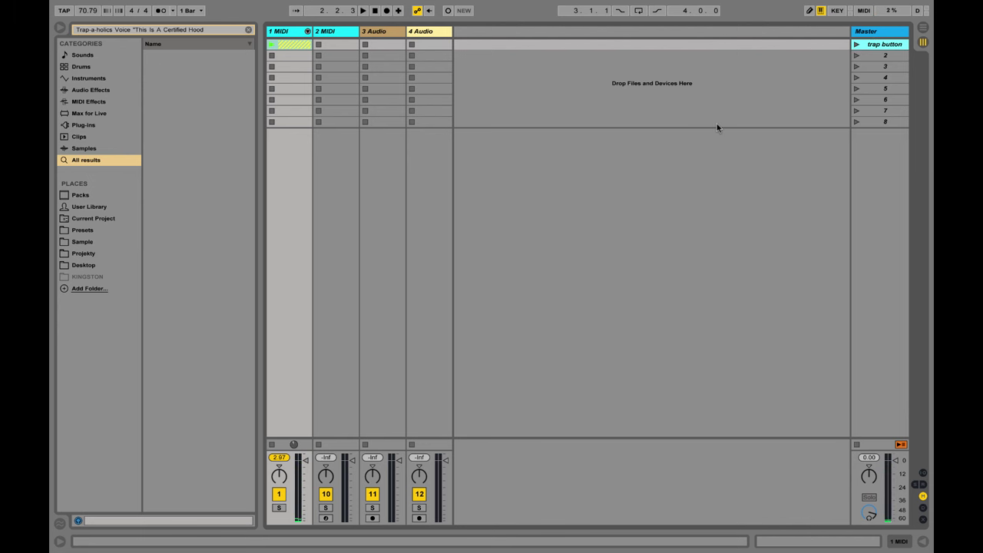
{"action": "left_click", "coordinate": [308, 31]}
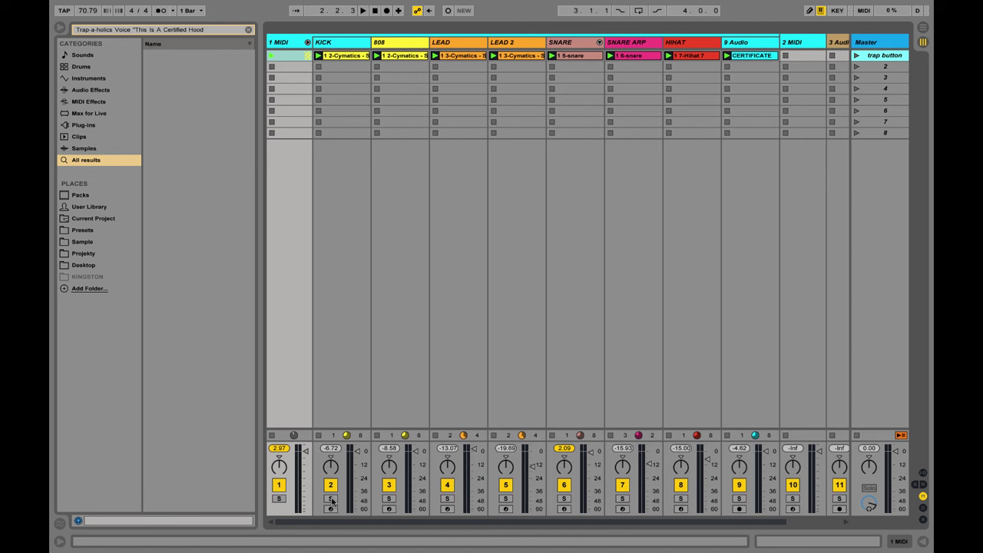
Play the beat and solo the 808, LEAD, SNARE and 9 Audio tracks in turn.
{"action": "key", "text": "space"}
{"action": "left_click", "coordinate": [388, 499]}
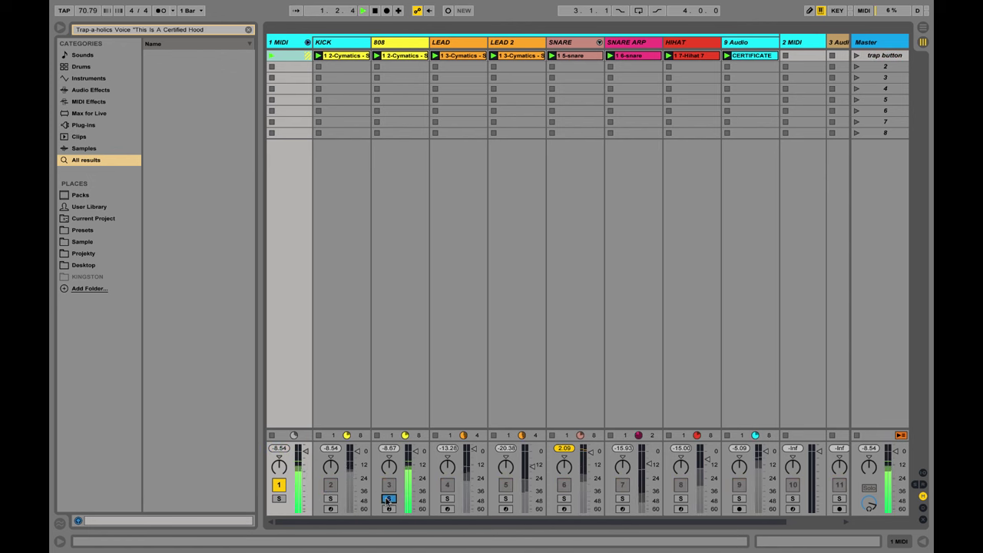
{"action": "left_click", "coordinate": [447, 499]}
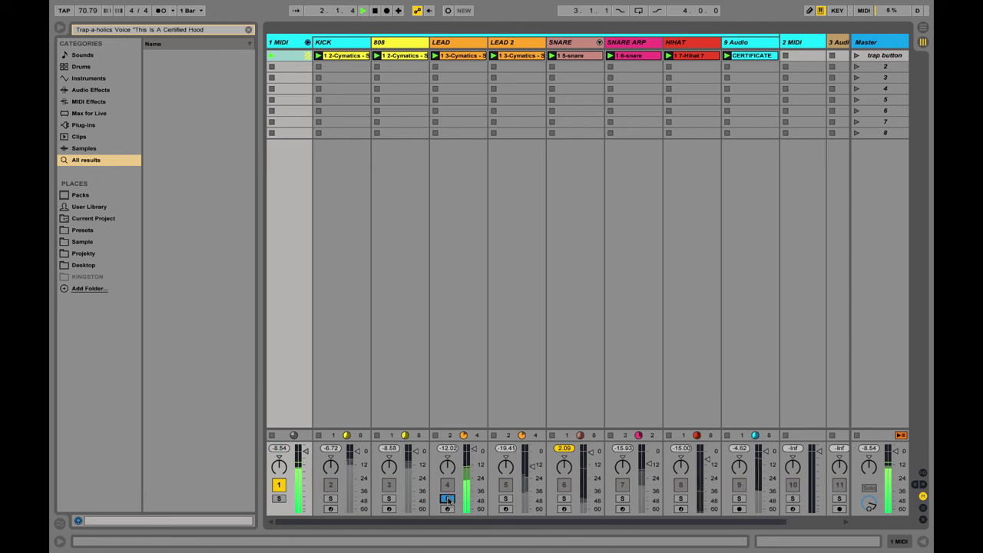
{"action": "left_click", "coordinate": [564, 499]}
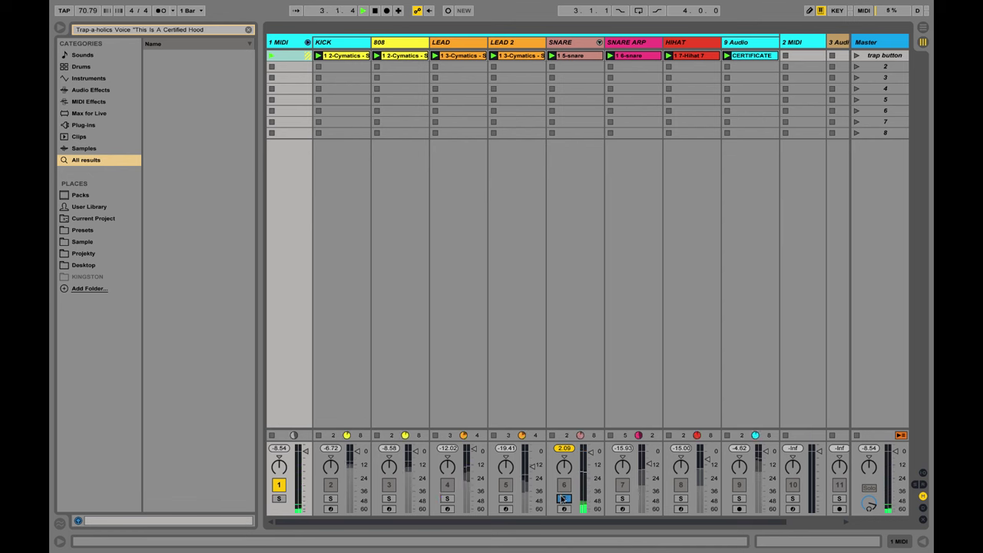
{"action": "left_click", "coordinate": [681, 499]}
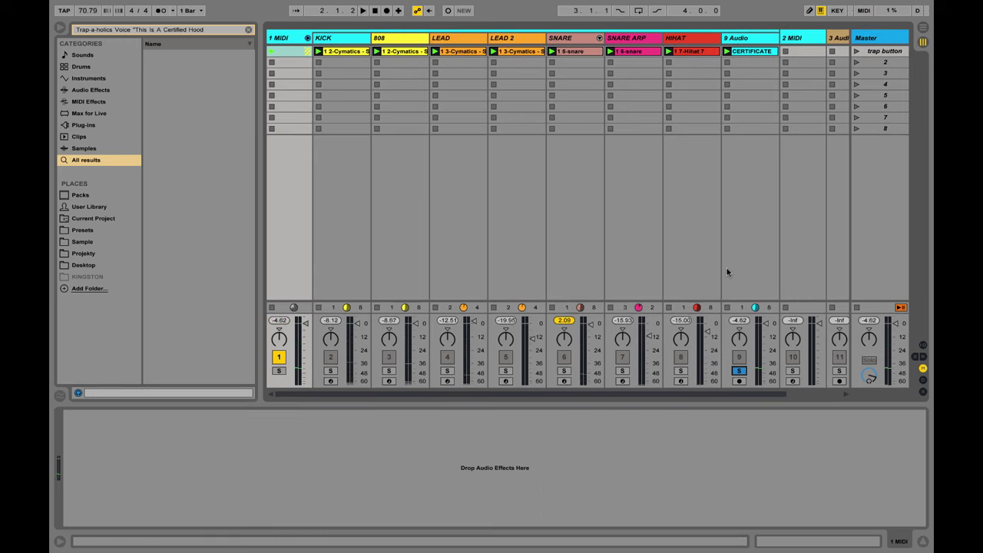
Restart playback briefly, stop it, and collapse the group track.
{"action": "key", "text": "space"}
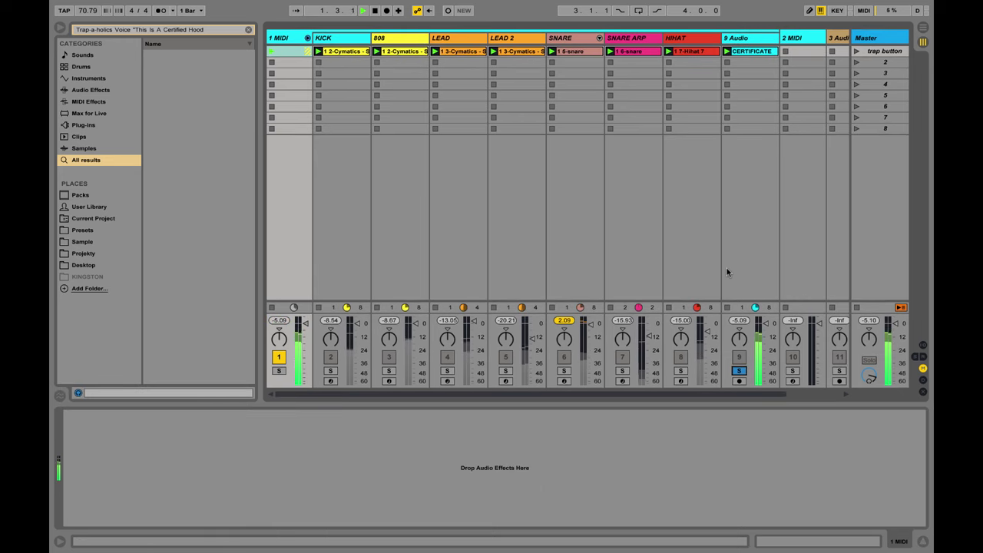
{"action": "key", "text": "space"}
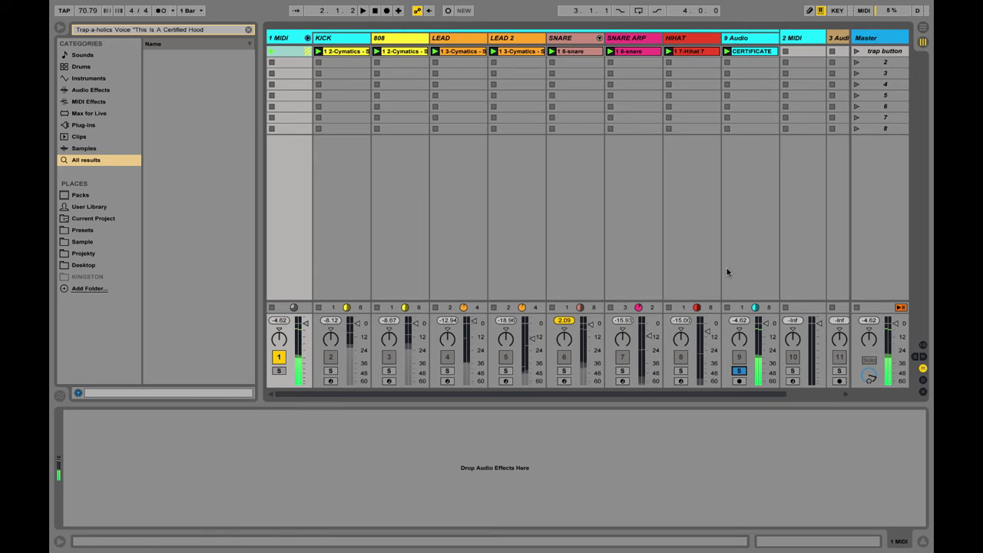
{"action": "left_click", "coordinate": [307, 38]}
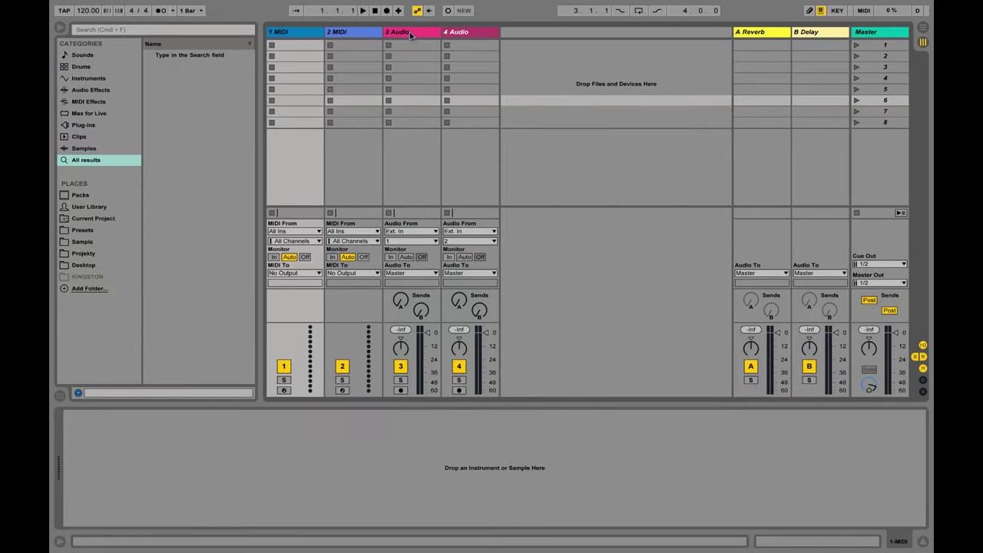
Select the 3 Audio and 4 Audio tracks together and delete them.
{"action": "left_click", "coordinate": [412, 35]}
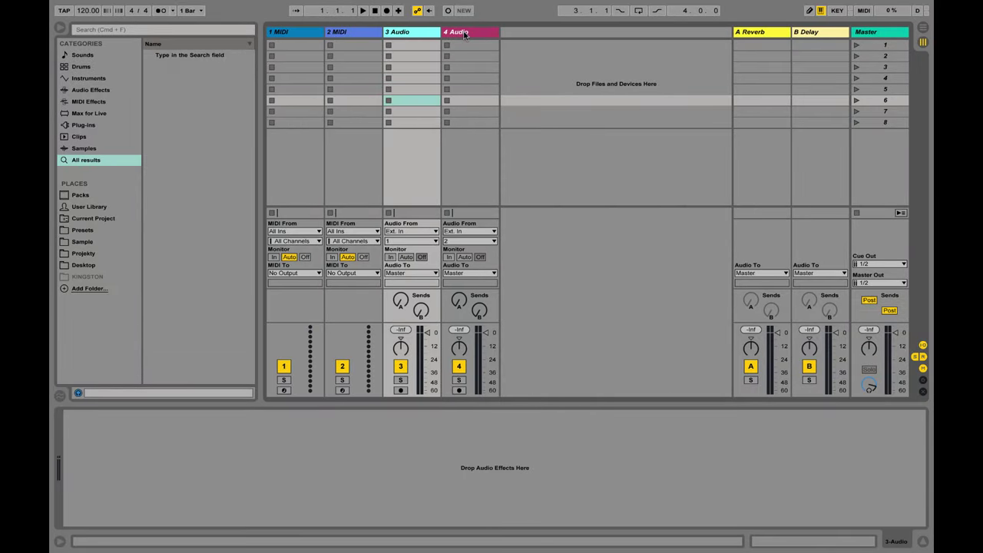
{"action": "left_click", "coordinate": [464, 35]}
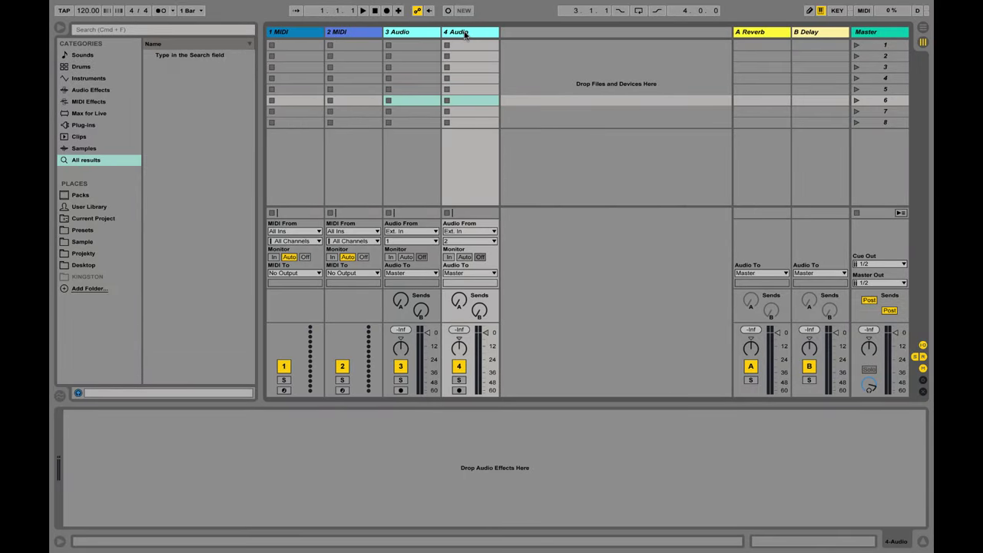
{"action": "left_click", "coordinate": [521, 46]}
{"action": "left_click", "coordinate": [416, 33]}
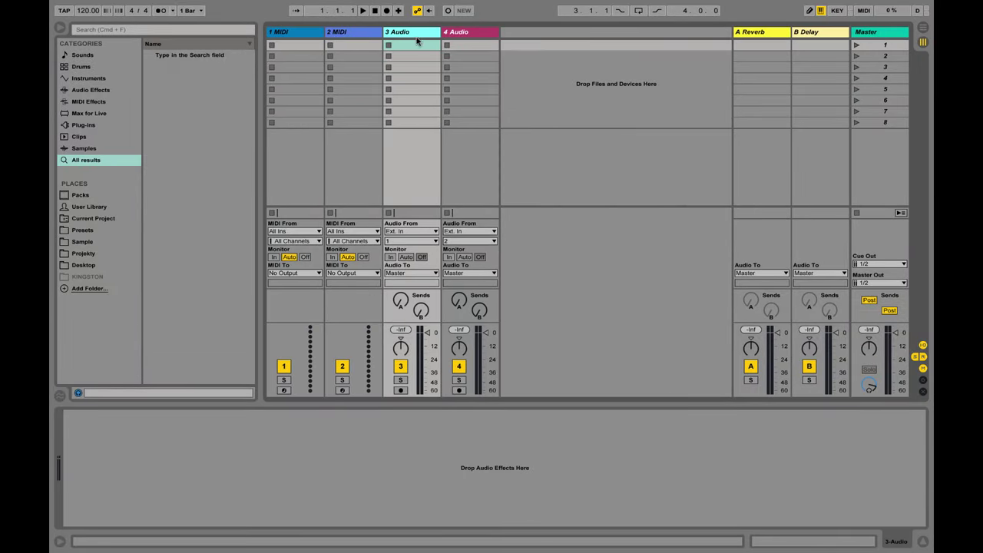
{"action": "left_click", "coordinate": [460, 33]}
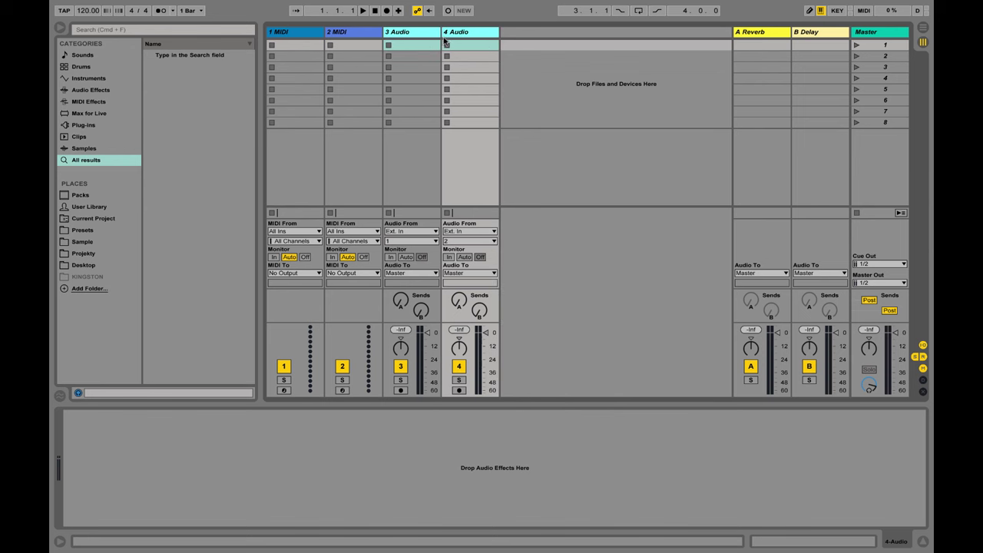
{"action": "key", "text": "Delete"}
{"action": "key", "text": "Left"}
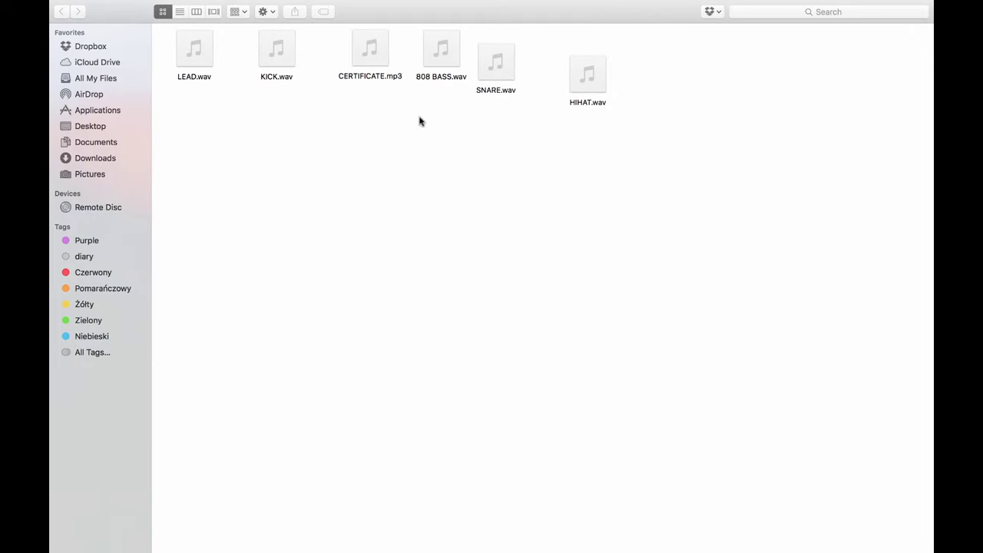
Load 808 BASS.wav from Finder onto the 1 MIDI track as a Simpler instrument.
{"action": "left_click_drag", "start_coordinate": [431, 80], "coordinate": [138, 493]}
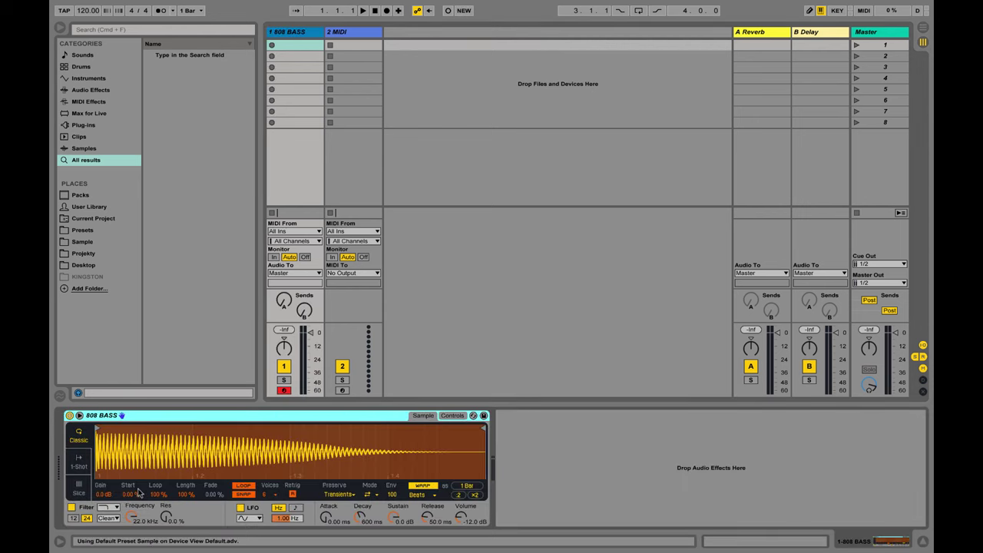
Set the 808 Simpler to 1 voice with Complex warp mode.
{"action": "left_click", "coordinate": [271, 495]}
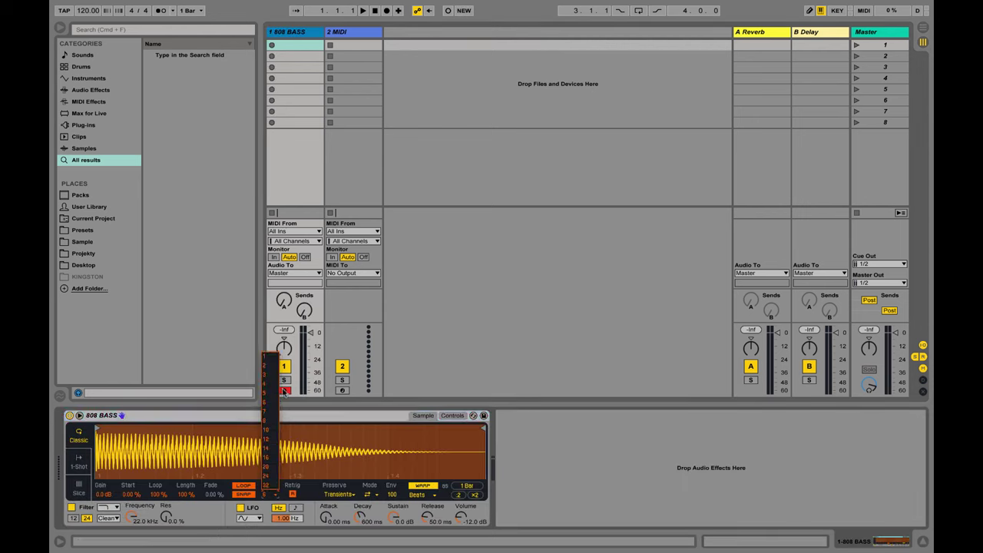
{"action": "left_click", "coordinate": [267, 356]}
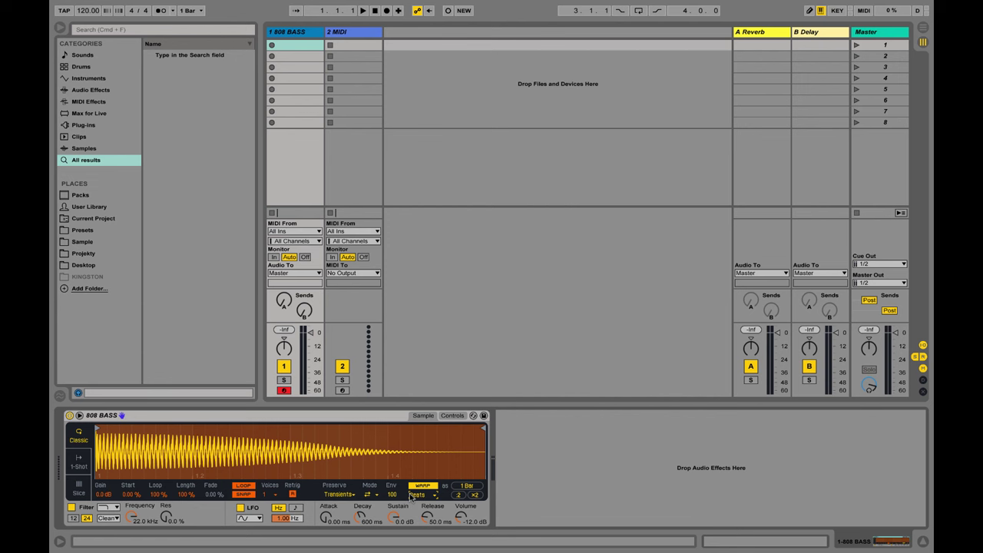
{"action": "left_click", "coordinate": [416, 495]}
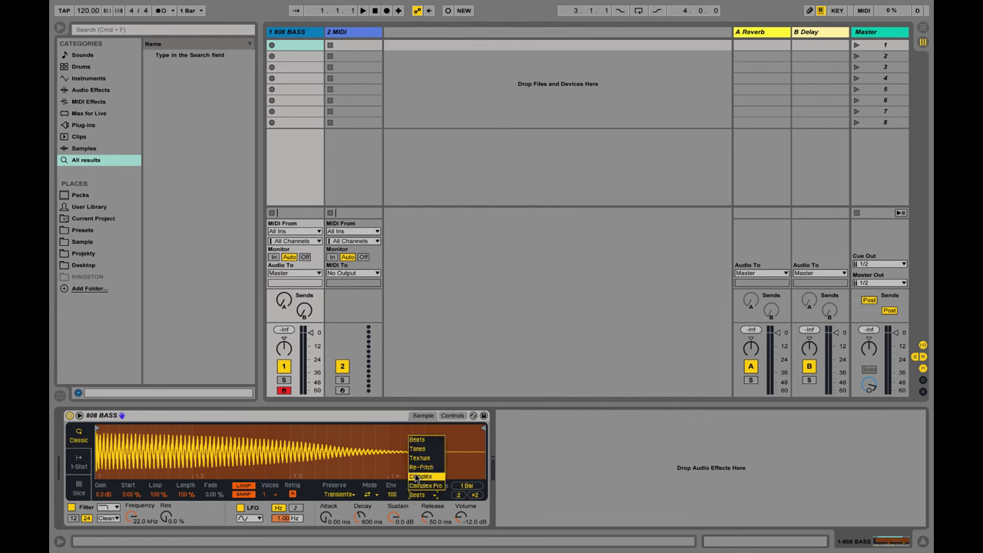
{"action": "left_click", "coordinate": [418, 477]}
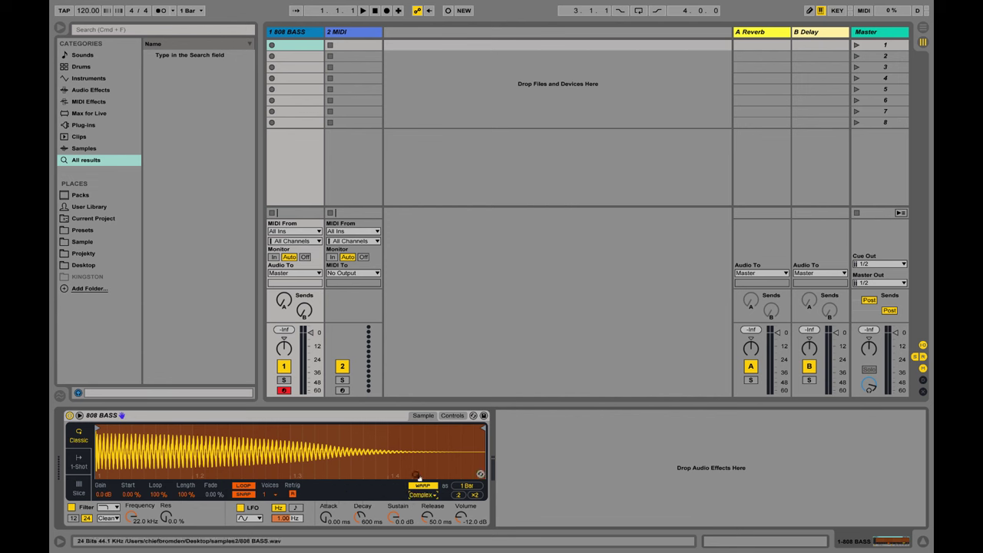
Set the tempo to 140 BPM and turn on the metronome.
{"action": "left_click", "coordinate": [92, 11]}
{"action": "type", "text": "140"}
{"action": "key", "text": "Return"}
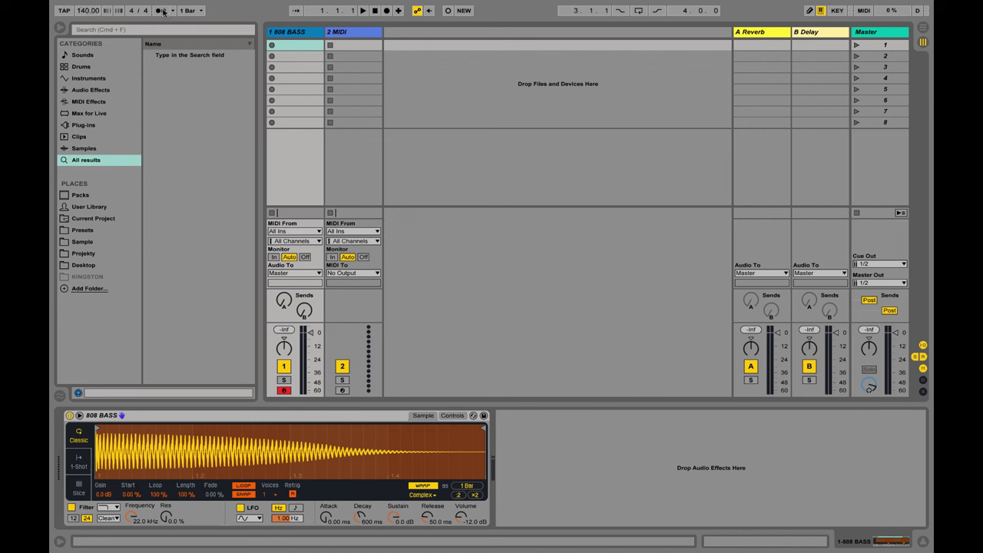
{"action": "left_click", "coordinate": [162, 10]}
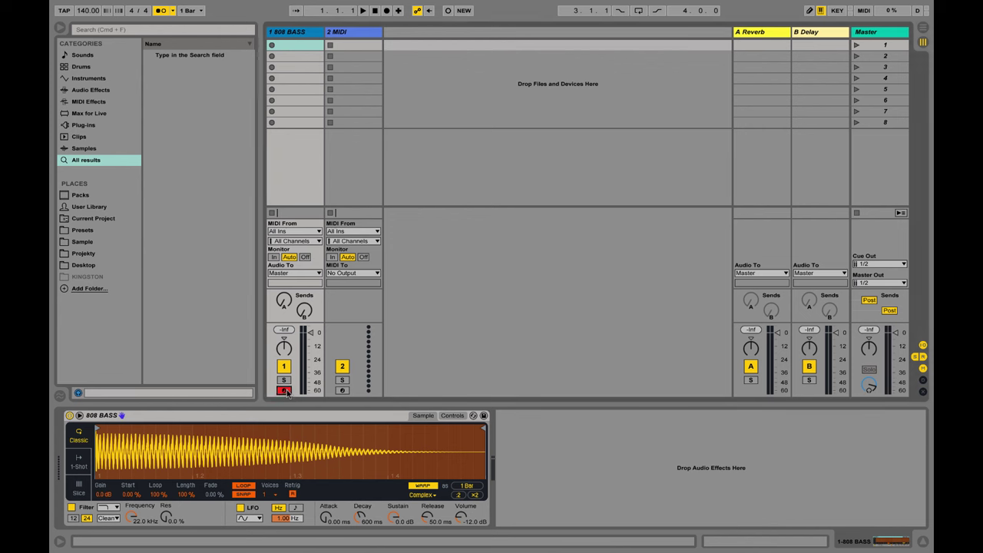
Record a clip in the 808 BASS first slot and raise Simpler's Release to 1.16 s.
{"action": "left_click", "coordinate": [272, 45]}
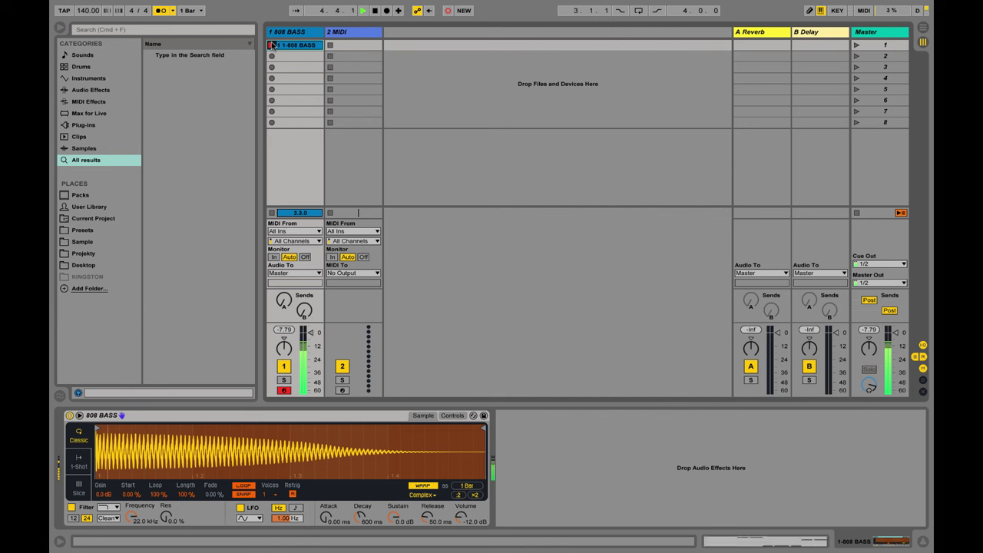
{"action": "left_click", "coordinate": [273, 46]}
{"action": "left_click_drag", "start_coordinate": [426, 517], "coordinate": [425, 520]}
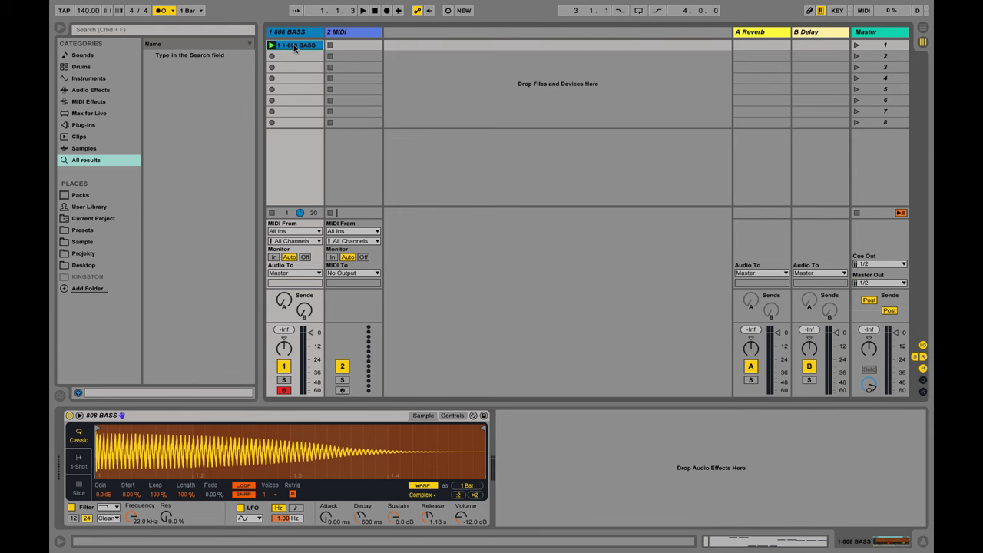
Set the 808 clip's loop to start at bar 2 and the note grid to 1/8.
{"action": "double_click", "coordinate": [295, 46]}
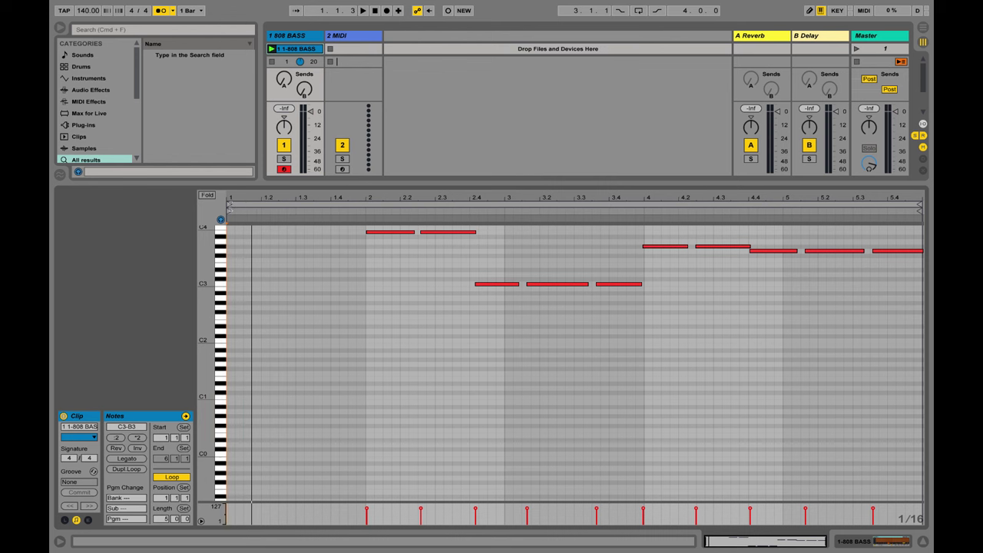
{"action": "left_click", "coordinate": [229, 206]}
{"action": "left_click_drag", "start_coordinate": [229, 206], "coordinate": [367, 205]}
{"action": "right_click", "coordinate": [418, 282]}
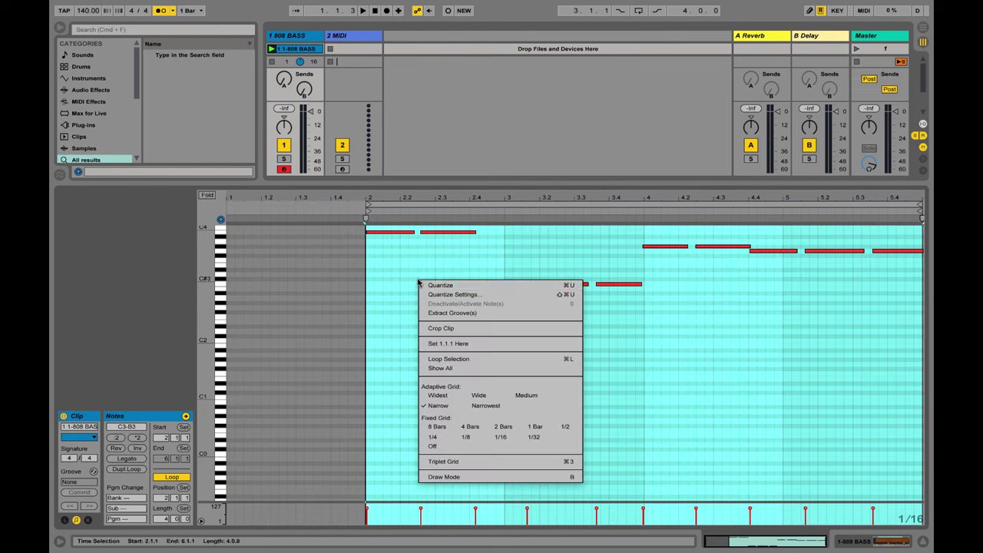
{"action": "left_click", "coordinate": [465, 436]}
Quantize all clip notes to 1/8 and raise the two top B3 notes to C4.
{"action": "left_click_drag", "start_coordinate": [380, 329], "coordinate": [914, 84]}
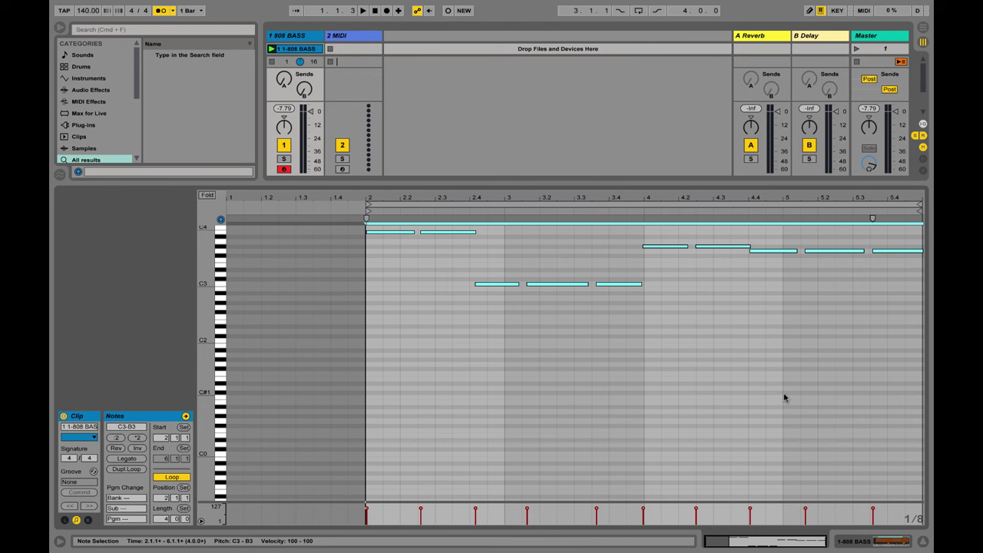
{"action": "key", "text": "super+u"}
{"action": "key", "text": "space"}
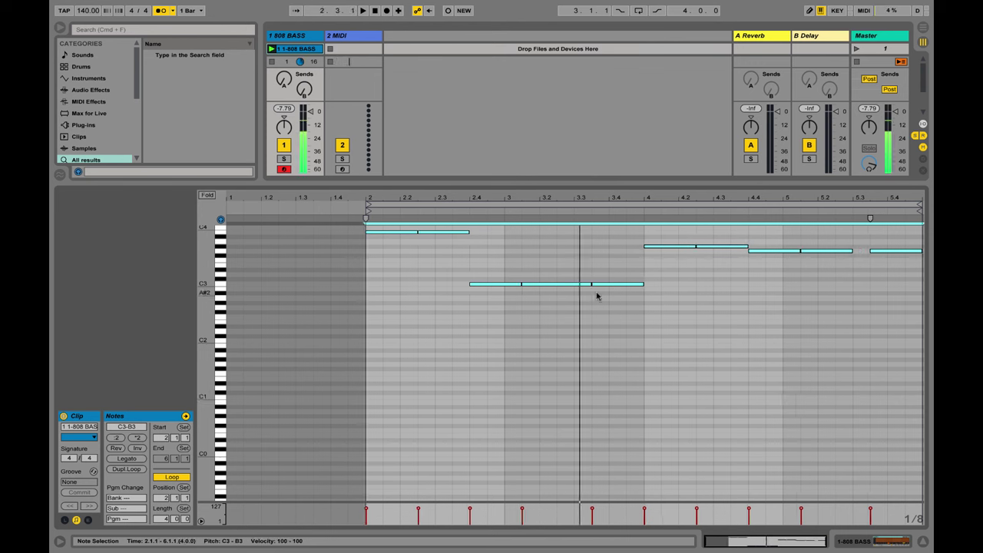
{"action": "left_click_drag", "start_coordinate": [487, 279], "coordinate": [311, 223]}
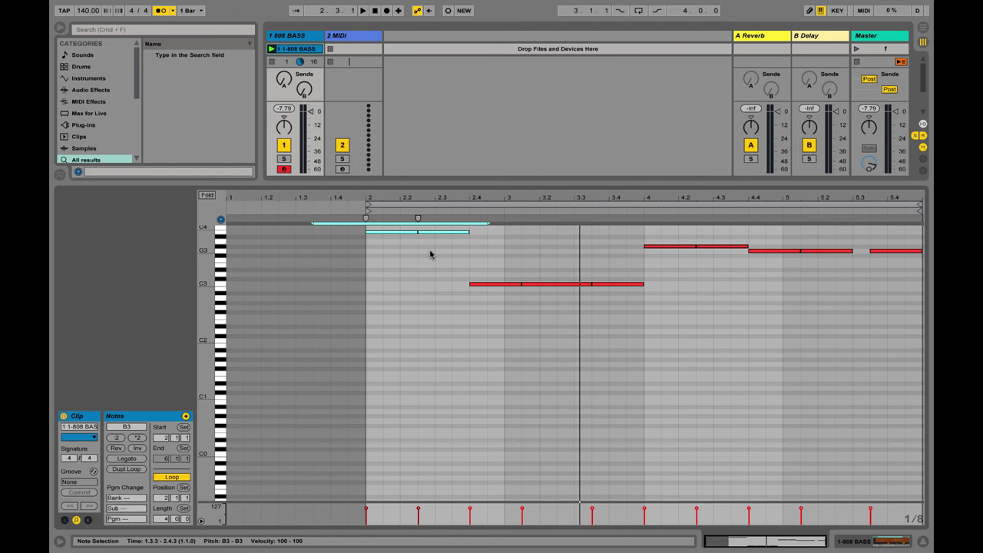
{"action": "key", "text": "Up"}
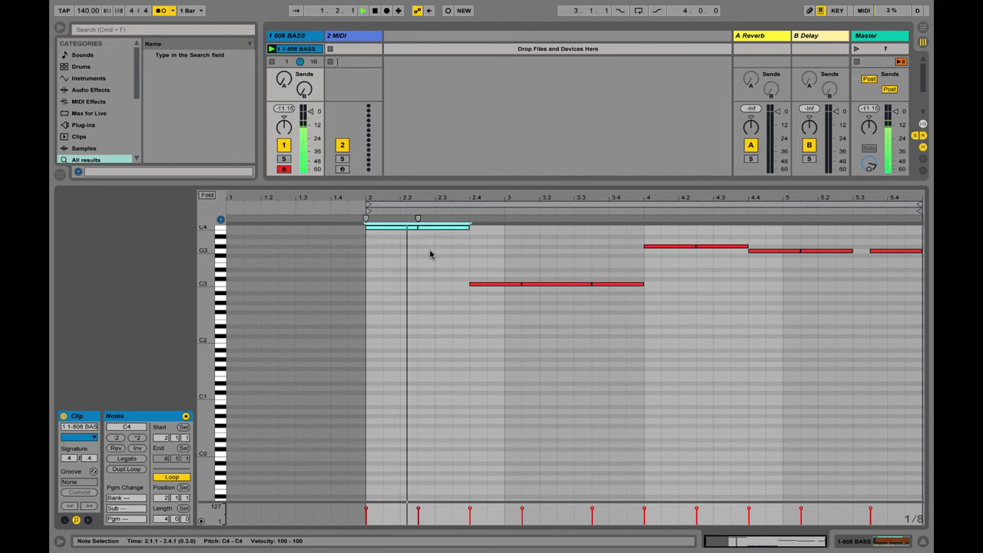
{"action": "key", "text": "space"}
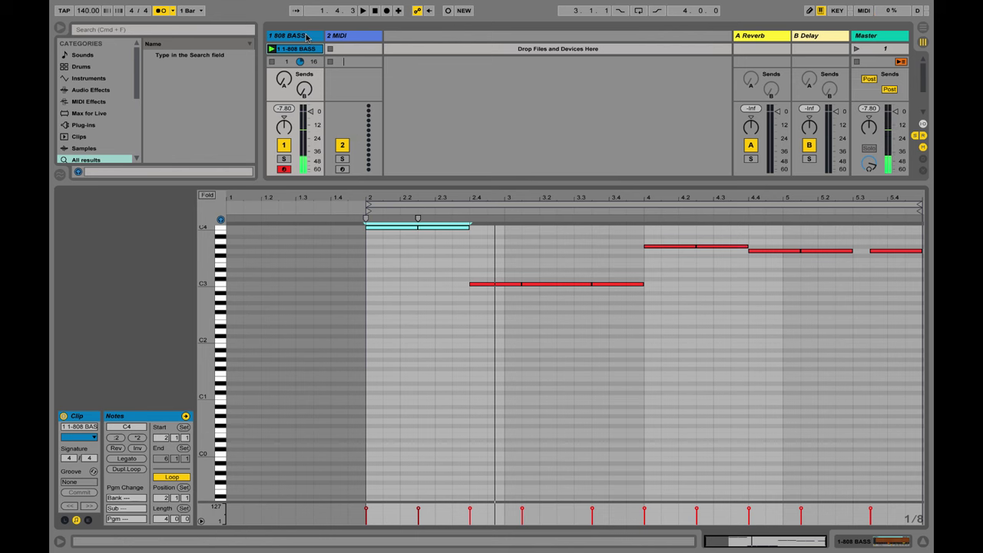
{"action": "left_click", "coordinate": [306, 37]}
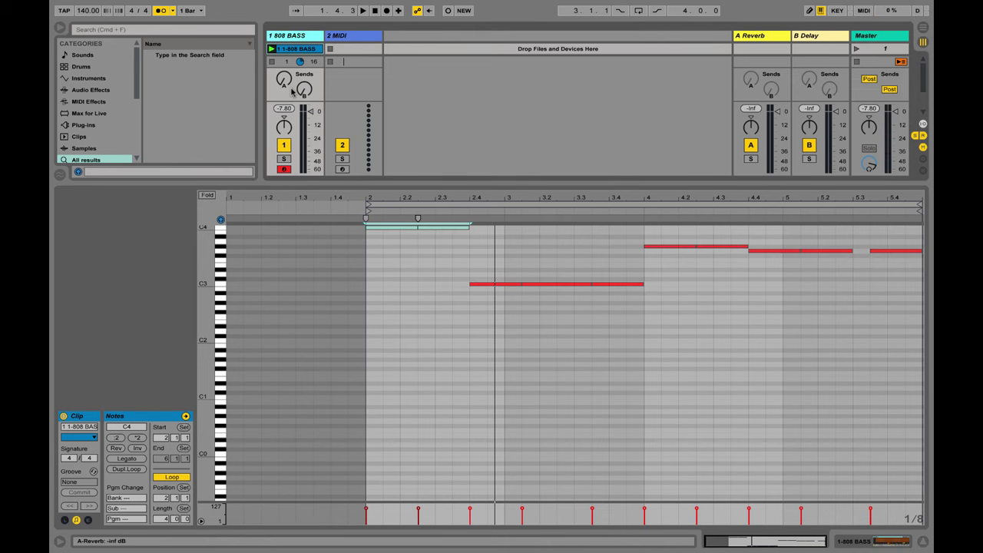
Duplicate the 808 BASS track, delete the empty MIDI track, and load KICK.wav into the copy's Simpler.
{"action": "key", "text": "super+d"}
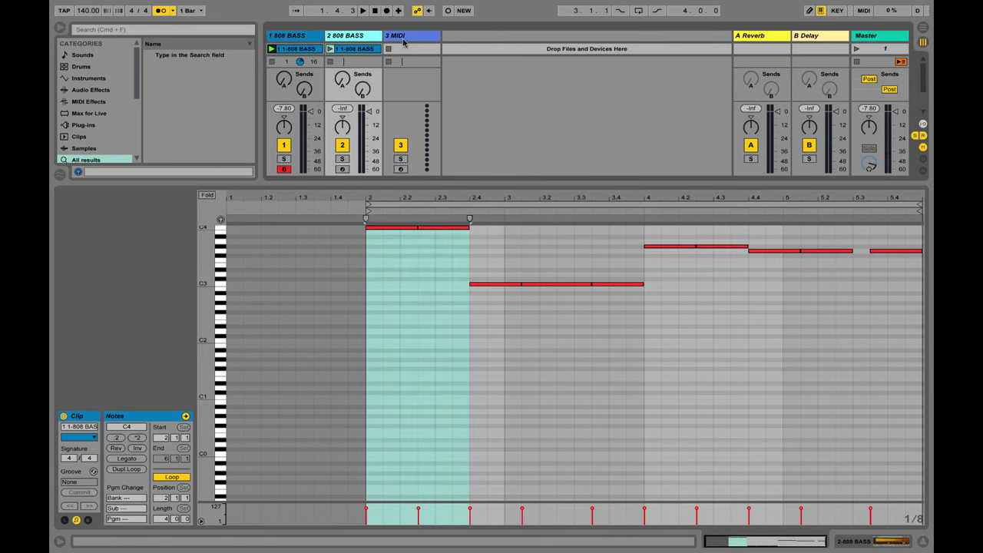
{"action": "left_click", "coordinate": [403, 37]}
{"action": "key", "text": "Delete"}
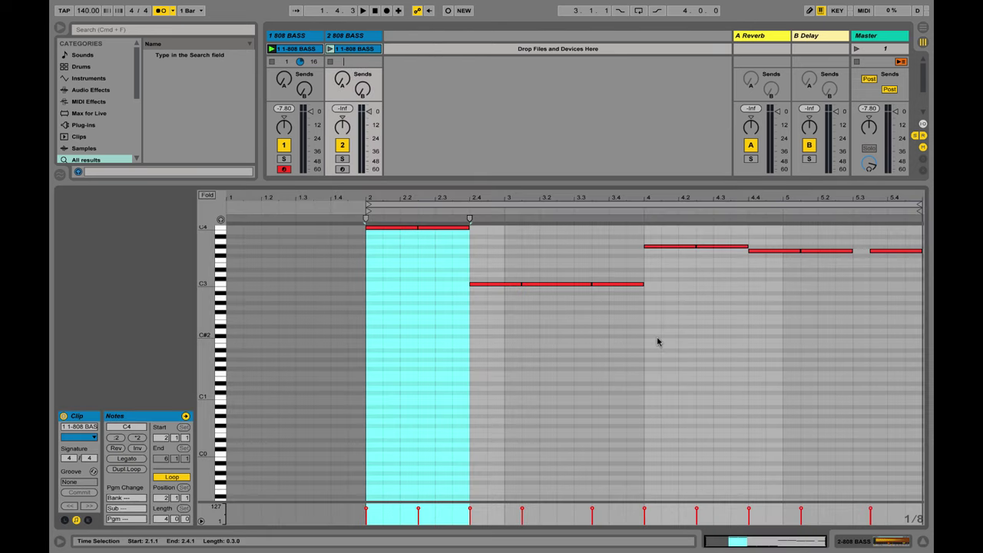
{"action": "key", "text": "shift+Tab"}
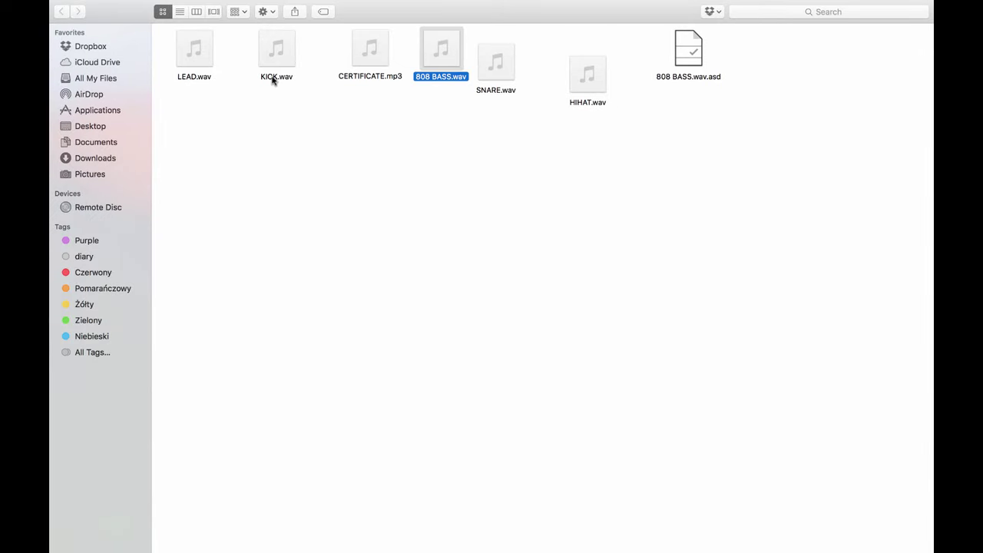
{"action": "left_click_drag", "start_coordinate": [274, 80], "coordinate": [223, 465]}
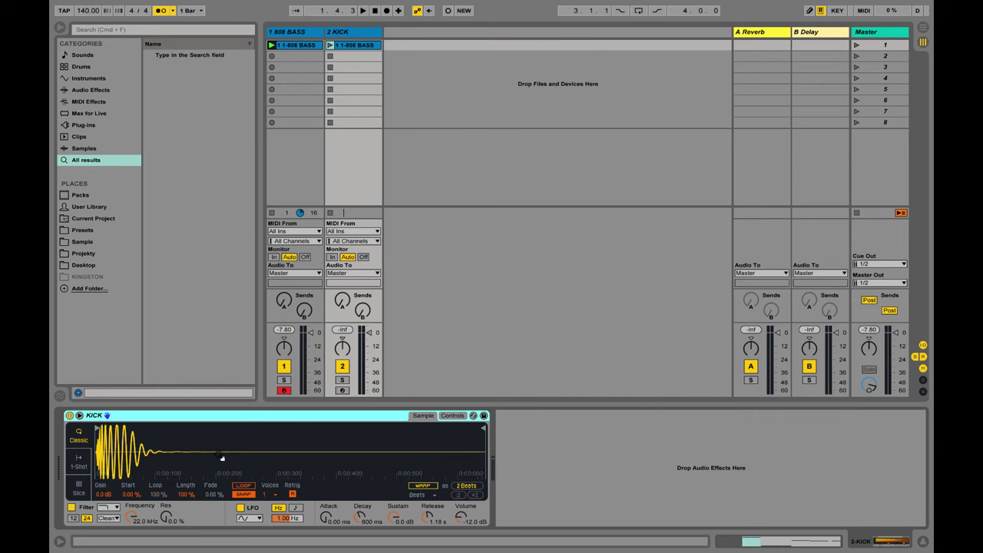
Lower the C4, bar-4 and G3 notes in the KICK clip so every note sits on C3.
{"action": "double_click", "coordinate": [350, 46]}
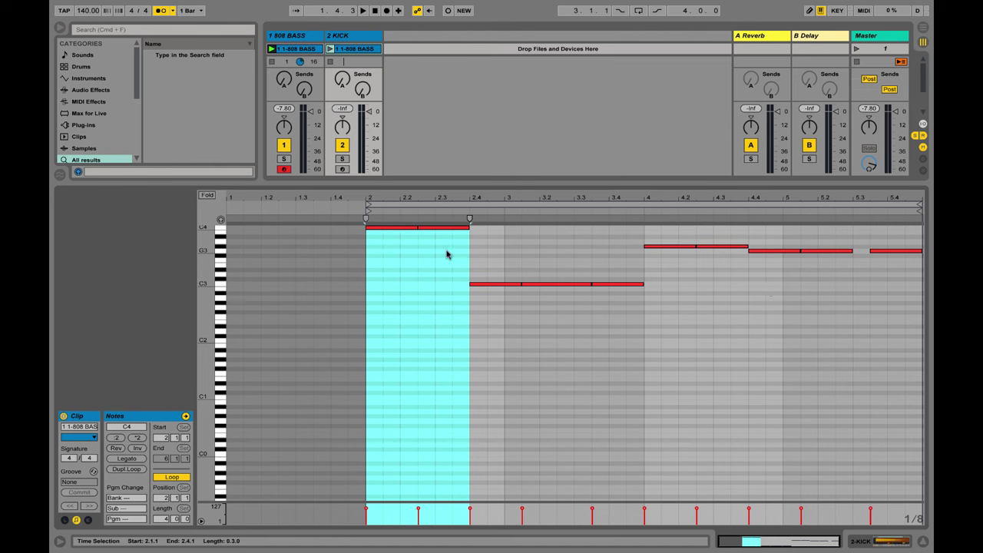
{"action": "left_click_drag", "start_coordinate": [484, 254], "coordinate": [330, 220]}
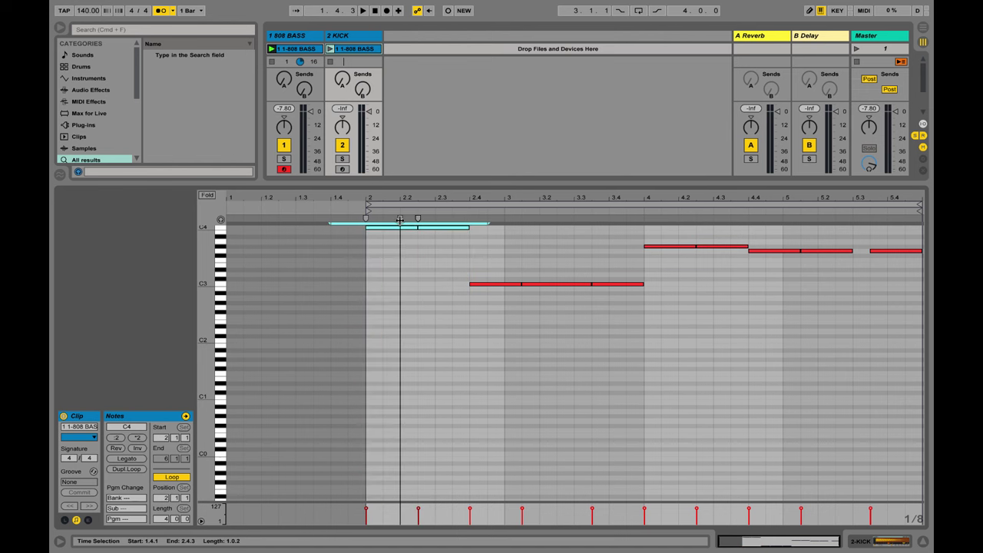
{"action": "key", "text": "Down"}
{"action": "key", "text": "Down"}
{"action": "key", "text": "Down"}
{"action": "key", "text": "Down"}
{"action": "key", "text": "Down"}
{"action": "key", "text": "Down"}
{"action": "key", "text": "Down"}
{"action": "key", "text": "Down"}
{"action": "key", "text": "Down"}
{"action": "key", "text": "Down"}
{"action": "key", "text": "Down"}
{"action": "key", "text": "Down"}
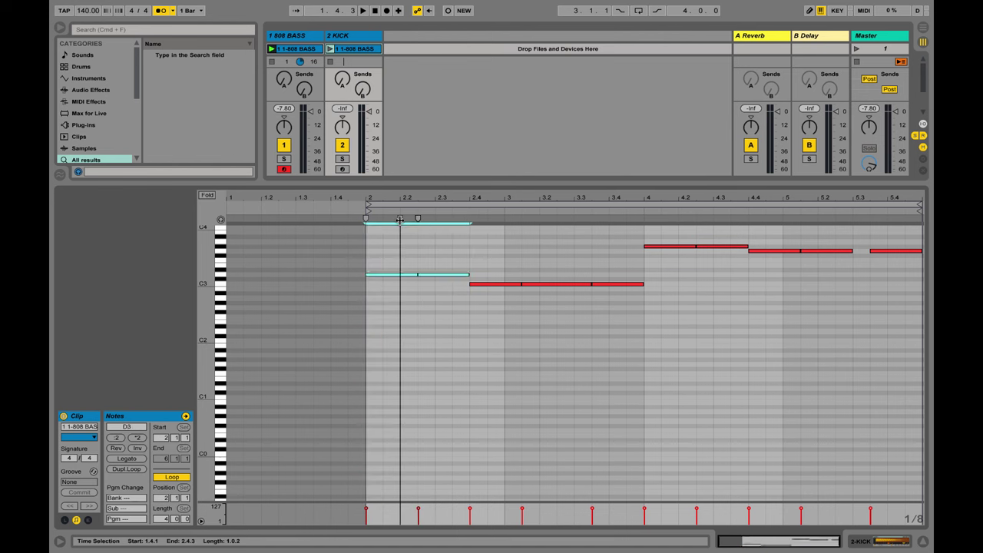
{"action": "left_click_drag", "start_coordinate": [649, 237], "coordinate": [705, 261]}
{"action": "key", "text": "Down"}
{"action": "key", "text": "Down"}
{"action": "key", "text": "Down"}
{"action": "key", "text": "Down"}
{"action": "key", "text": "Down"}
{"action": "key", "text": "Down"}
{"action": "key", "text": "Down"}
{"action": "key", "text": "Down"}
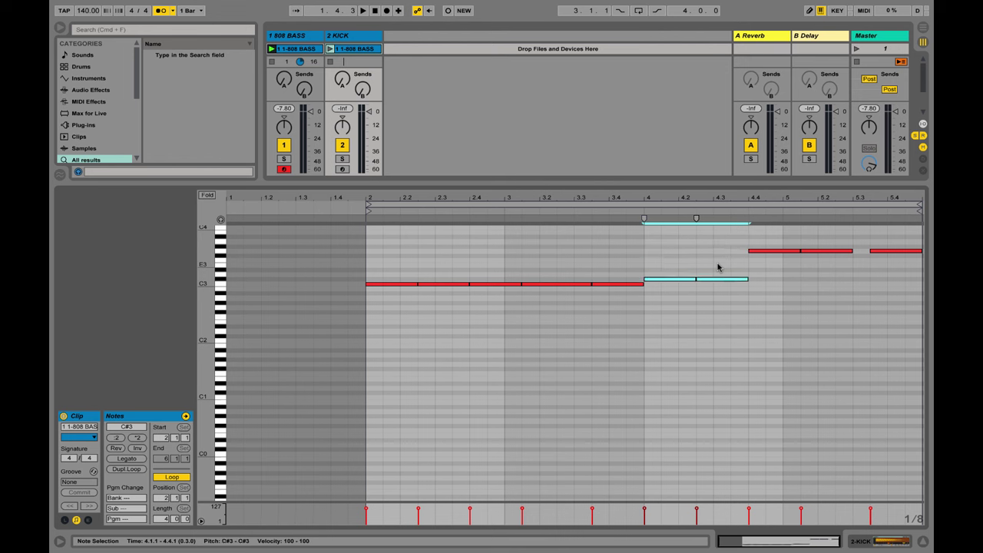
{"action": "left_click_drag", "start_coordinate": [758, 240], "coordinate": [878, 266]}
{"action": "key", "text": "Down"}
{"action": "key", "text": "Down"}
{"action": "key", "text": "Down"}
{"action": "key", "text": "Down"}
{"action": "key", "text": "Down"}
{"action": "key", "text": "Down"}
{"action": "key", "text": "Down"}
{"action": "key", "text": "Down"}
{"action": "key", "text": "Down"}
{"action": "key", "text": "Down"}
{"action": "key", "text": "Down"}
{"action": "key", "text": "Down"}
{"action": "key", "text": "Down"}
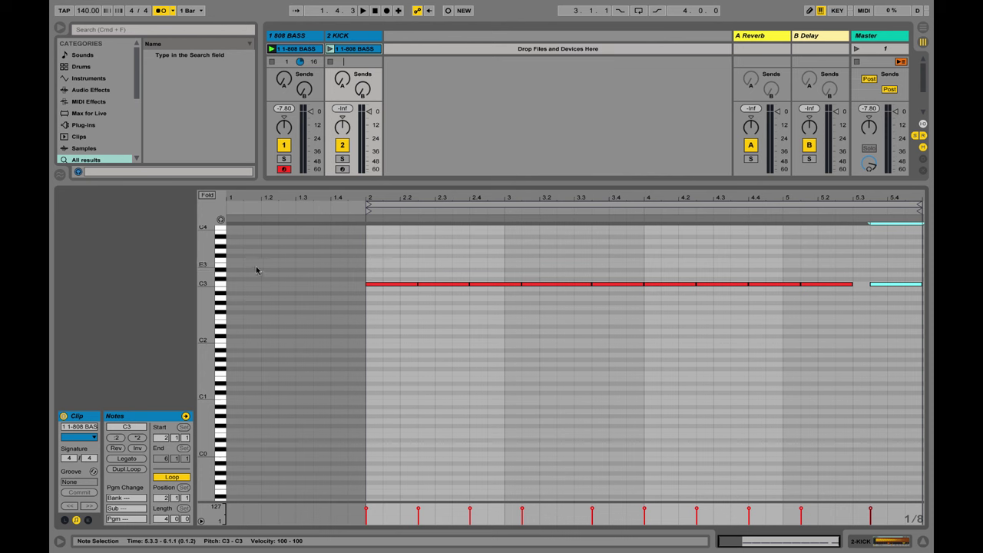
Arm KICK, shift the keyboard octave with Z/X, play the kick clip with metronome off, then stop.
{"action": "left_click", "coordinate": [318, 239]}
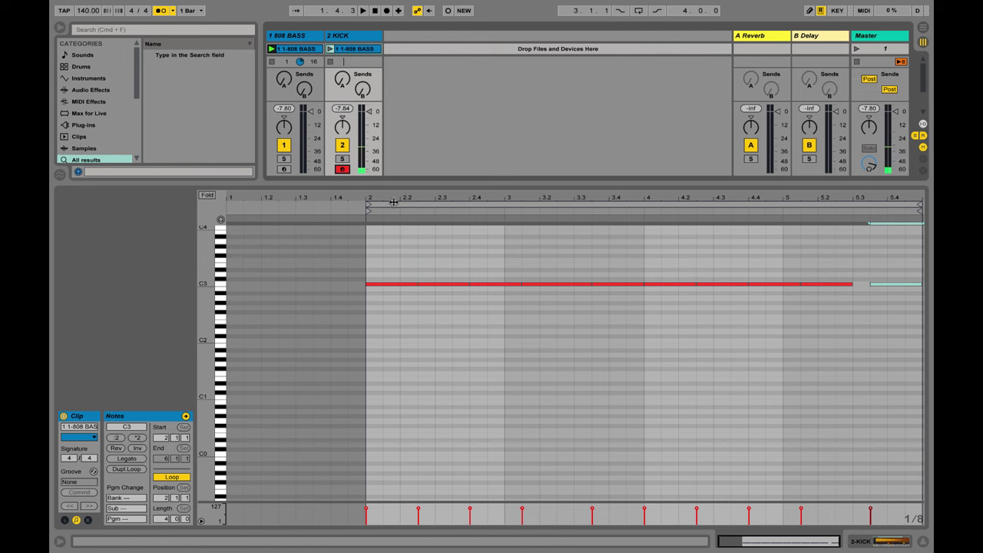
{"action": "key", "text": "z"}
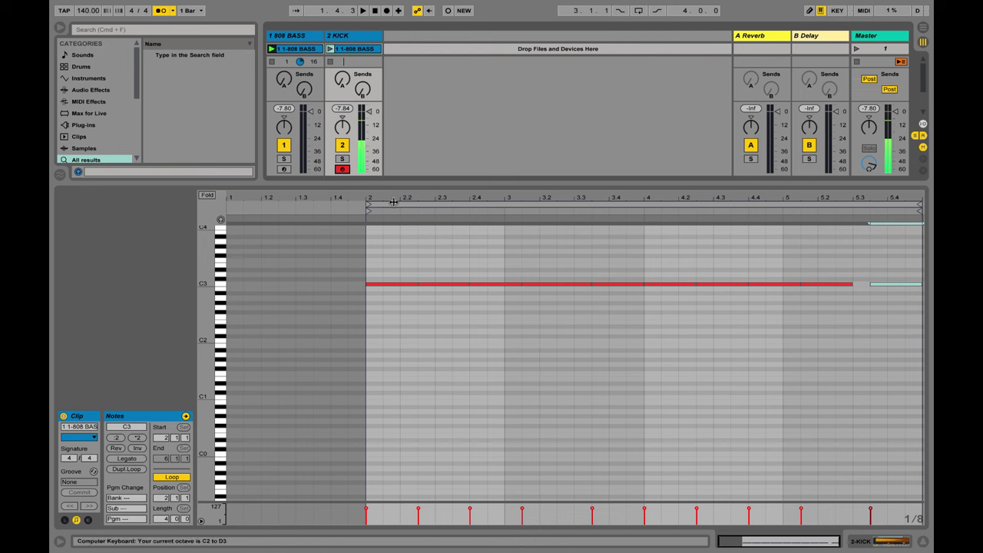
{"action": "key", "text": "x"}
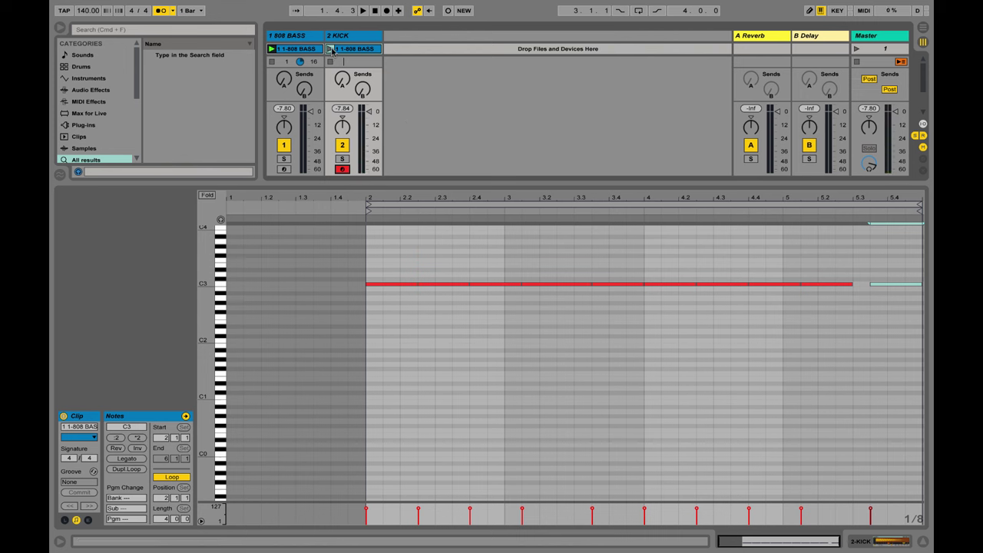
{"action": "left_click", "coordinate": [332, 49]}
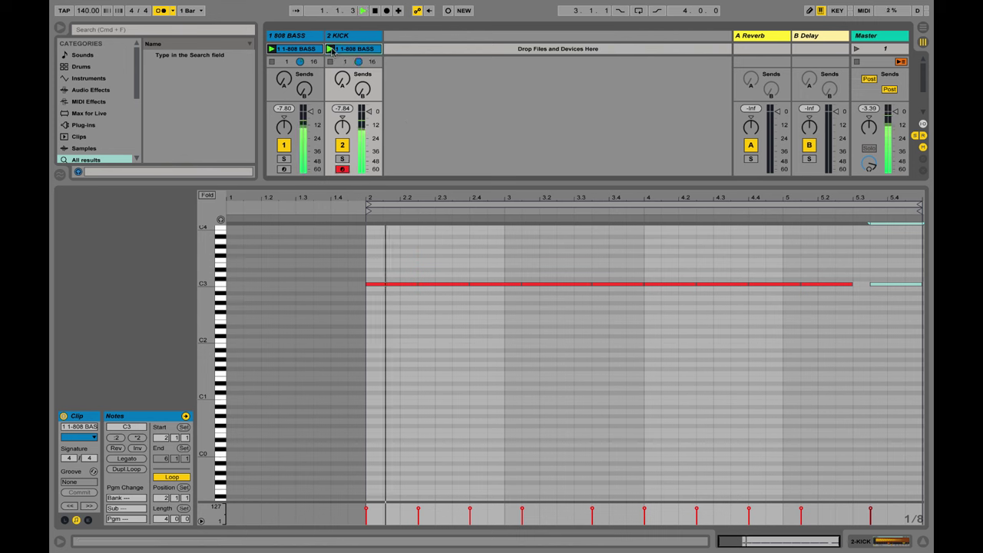
{"action": "left_click", "coordinate": [160, 10]}
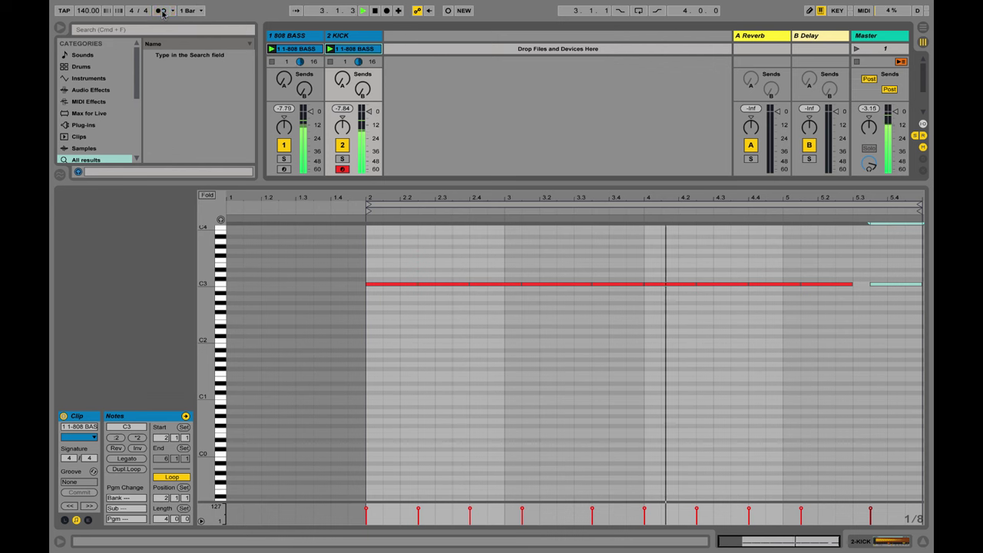
{"action": "key", "text": "space"}
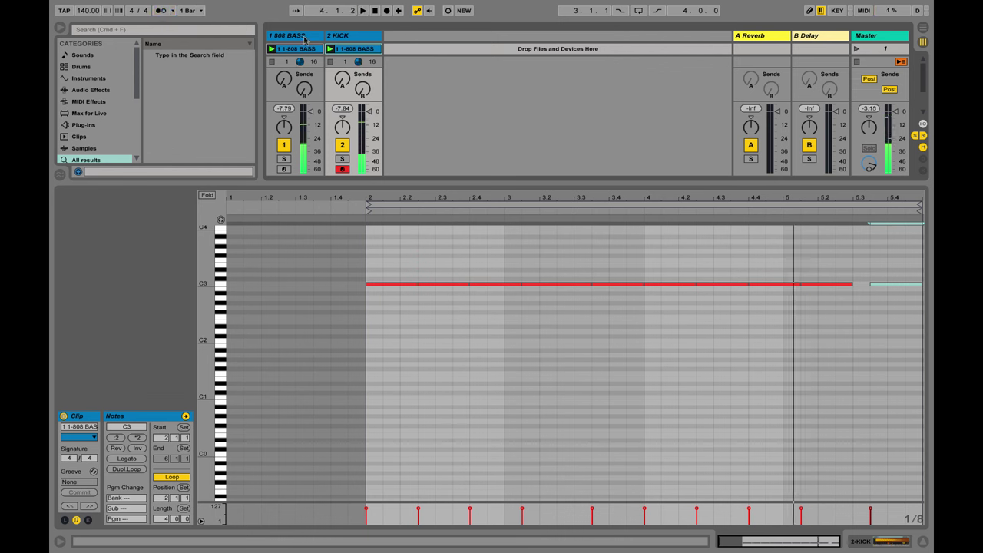
Find Compressor in the browser and place it after the Simpler on the 808 BASS track.
{"action": "left_click_drag", "start_coordinate": [521, 182], "coordinate": [525, 463]}
{"action": "left_click", "coordinate": [121, 31]}
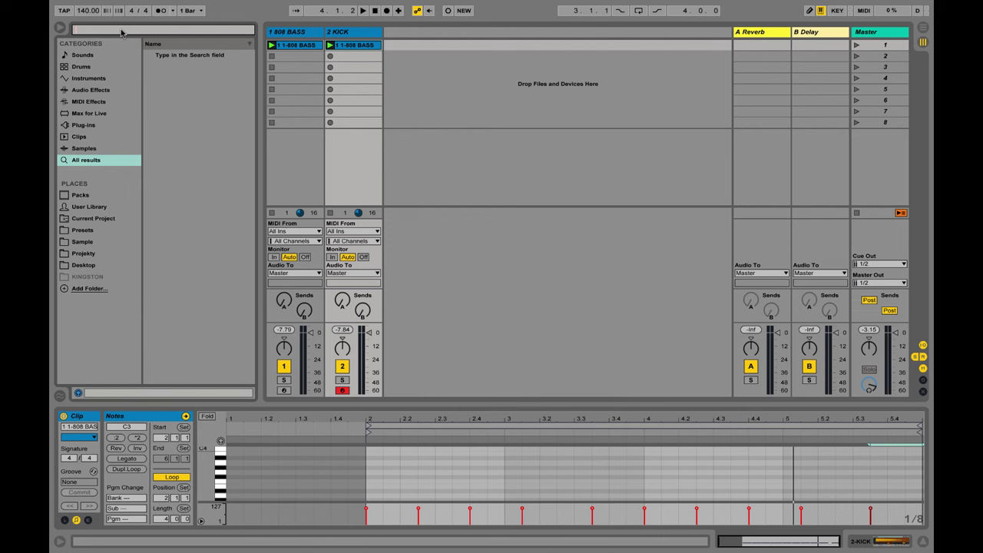
{"action": "type", "text": "com"}
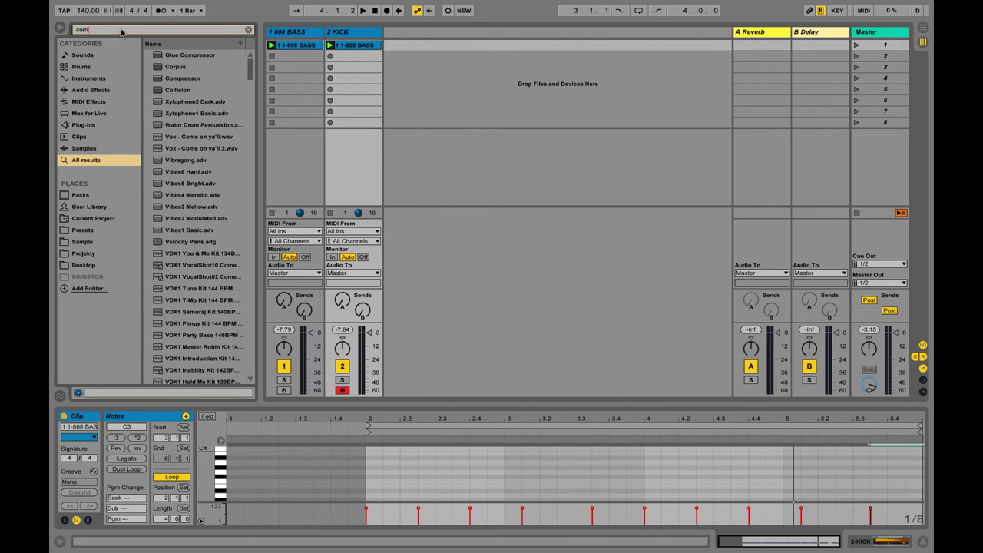
{"action": "type", "text": "presso"}
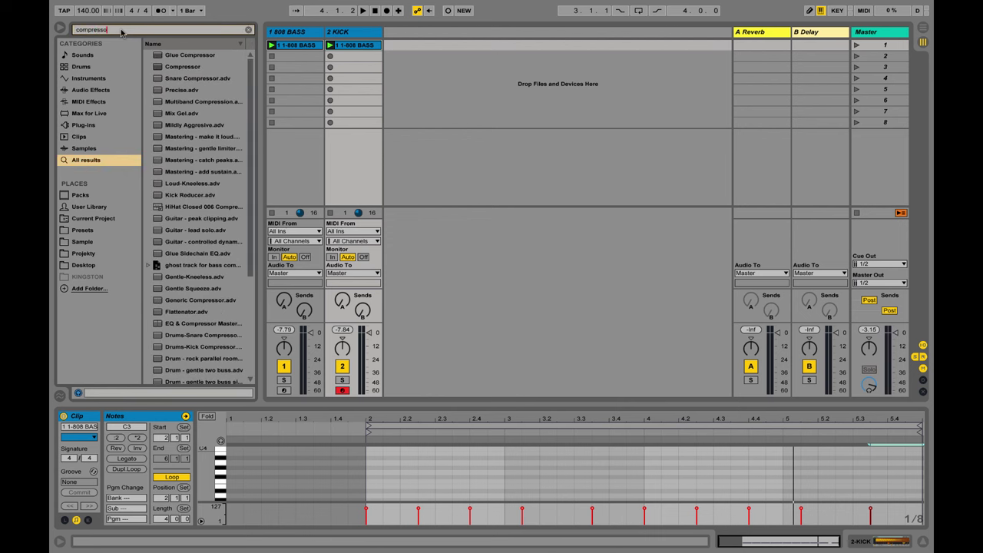
{"action": "type", "text": "r"}
{"action": "left_click", "coordinate": [178, 68]}
{"action": "left_click", "coordinate": [298, 33]}
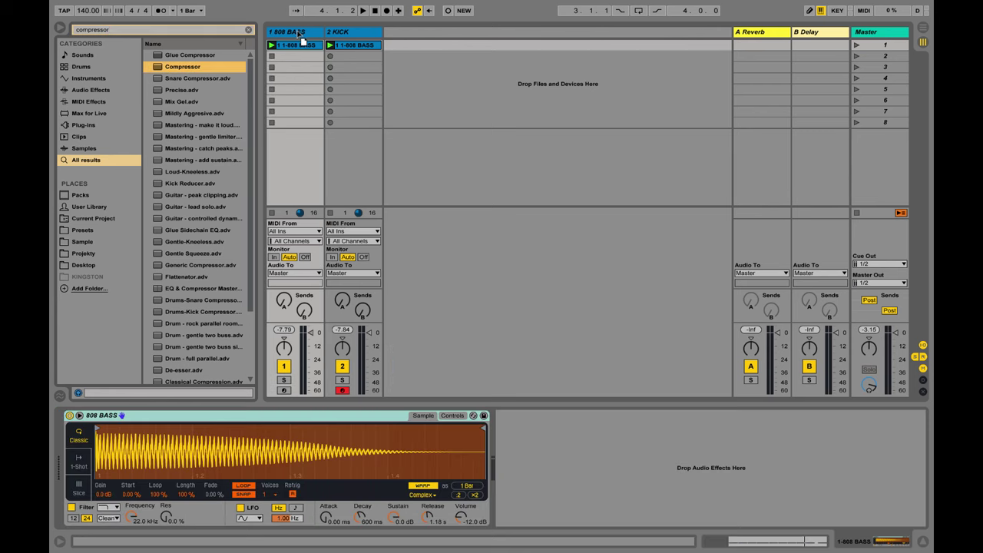
{"action": "left_click_drag", "start_coordinate": [300, 35], "coordinate": [535, 503]}
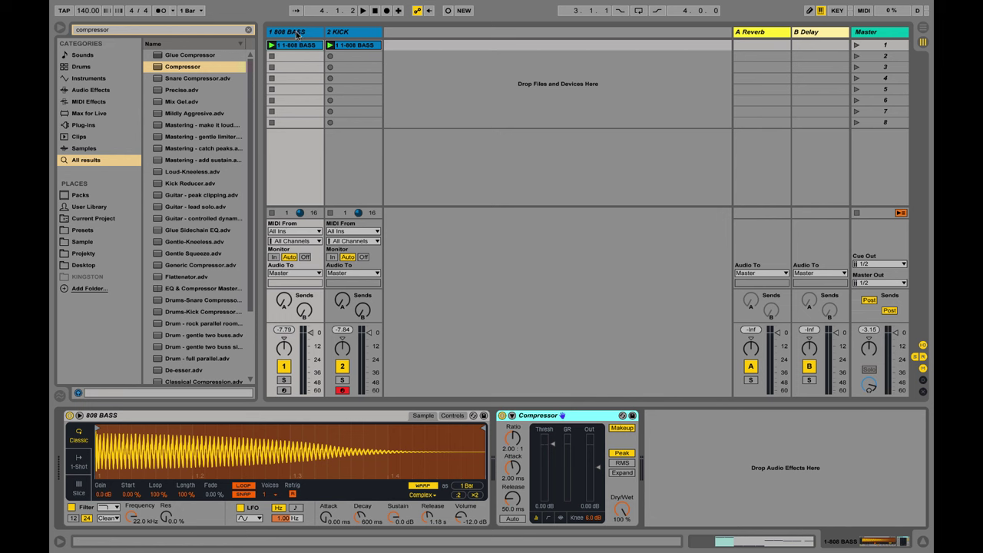
Enable the Compressor's sidechain with audio from 2-KICK, Post FX.
{"action": "left_click", "coordinate": [512, 415]}
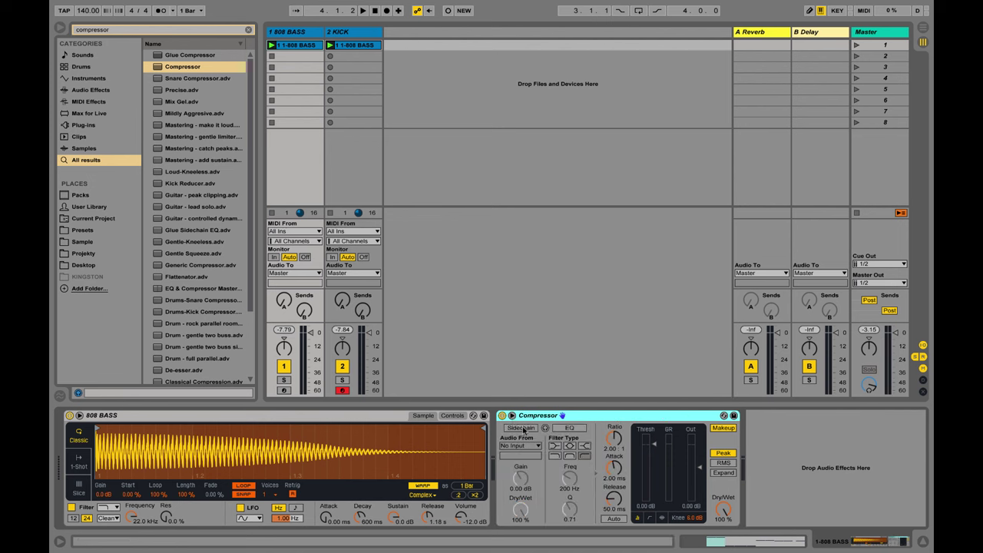
{"action": "left_click", "coordinate": [523, 428]}
{"action": "left_click", "coordinate": [538, 446]}
{"action": "left_click", "coordinate": [541, 452]}
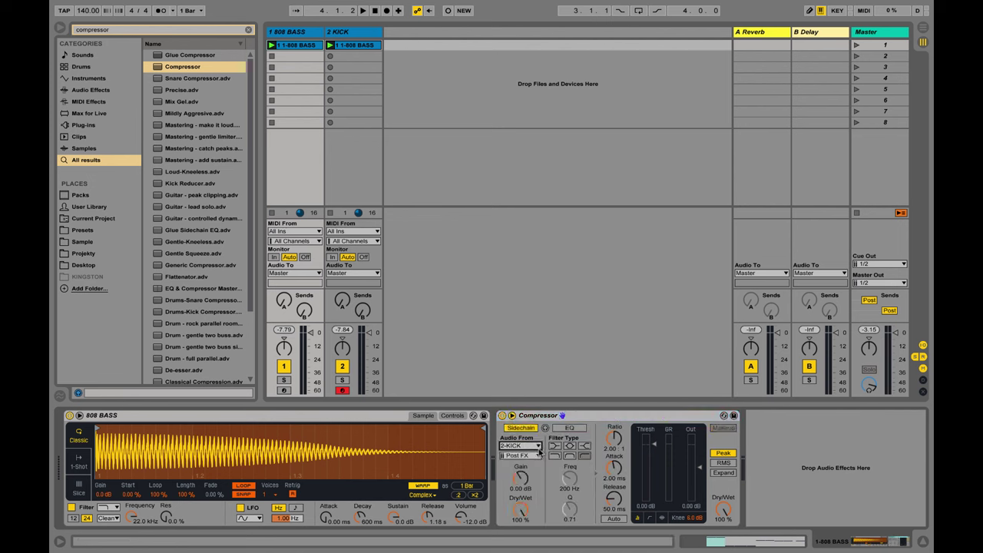
{"action": "left_click", "coordinate": [538, 453]}
{"action": "left_click", "coordinate": [532, 459]}
Lower the threshold to -17.1 dB and play with the 808 BASS track soloed.
{"action": "left_click_drag", "start_coordinate": [654, 445], "coordinate": [654, 472]}
{"action": "key", "text": "space"}
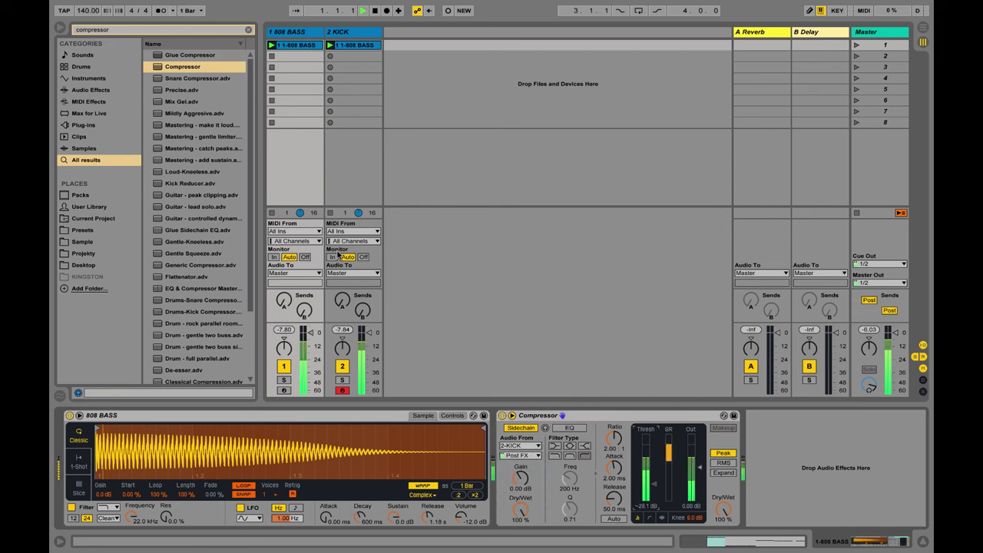
{"action": "left_click", "coordinate": [283, 379]}
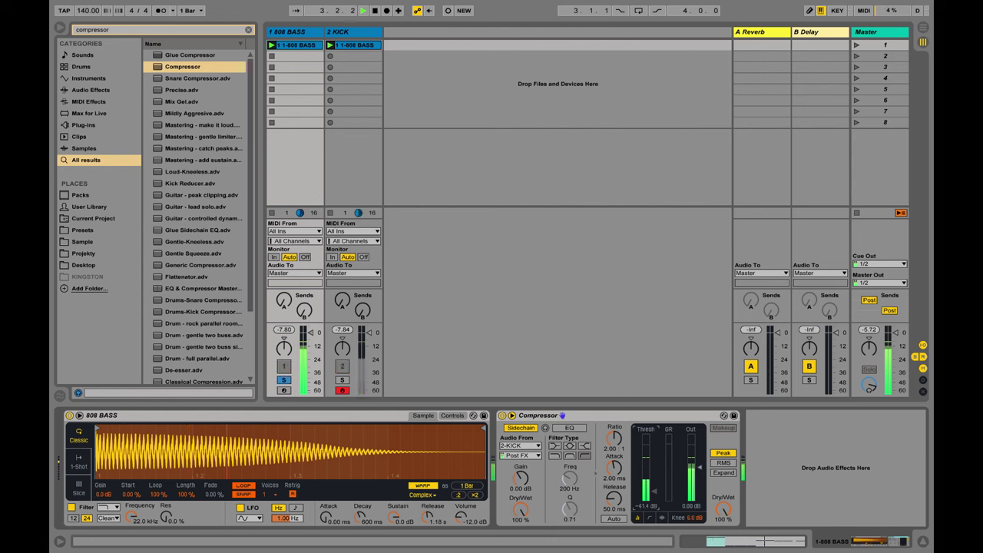
Drop the Compressor threshold to -44.1 dB, stop playback and unsolo 808 BASS.
{"action": "left_click_drag", "start_coordinate": [657, 483], "coordinate": [657, 508]}
{"action": "key", "text": "space"}
{"action": "left_click", "coordinate": [284, 380]}
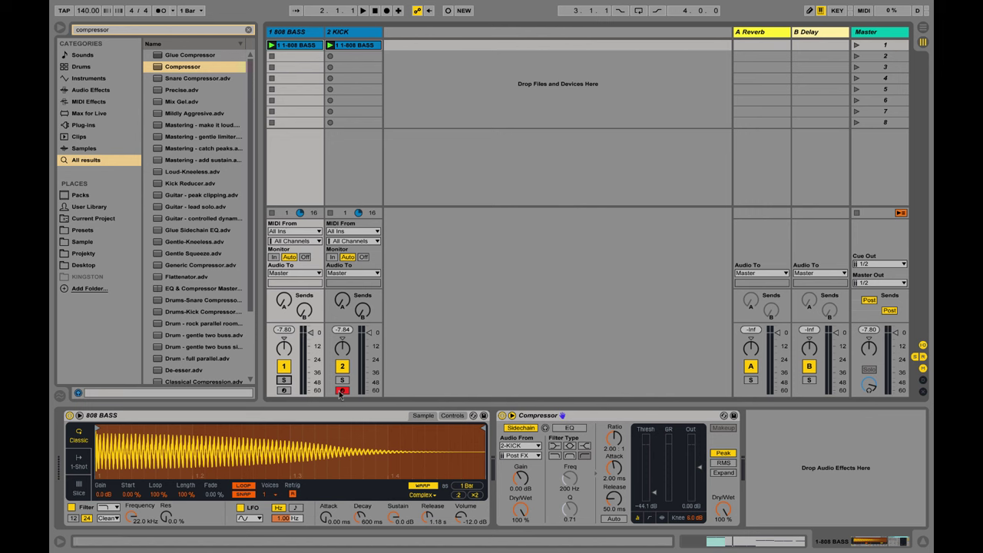
Disarm the KICK track and play the beat again.
{"action": "key", "text": "space"}
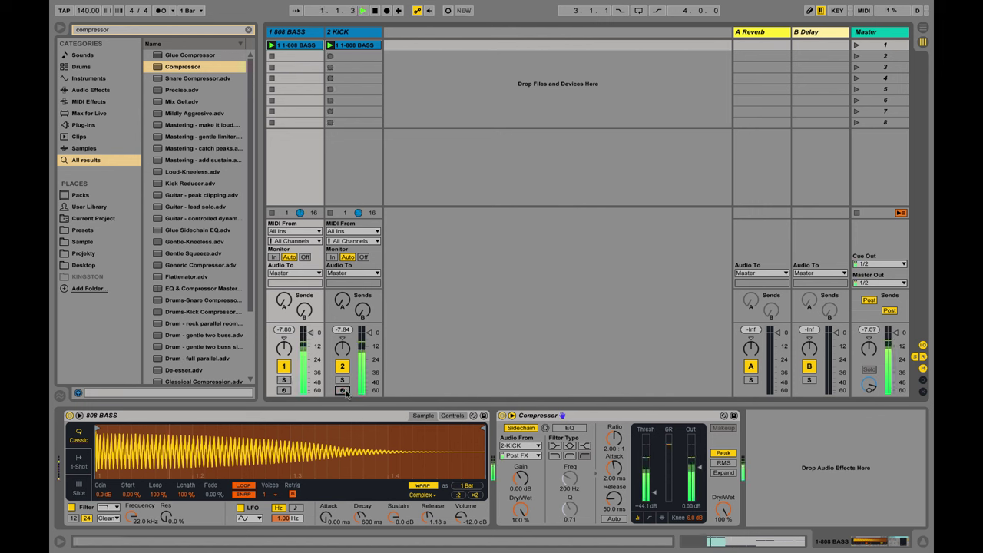
{"action": "left_click", "coordinate": [342, 390]}
{"action": "key", "text": "space"}
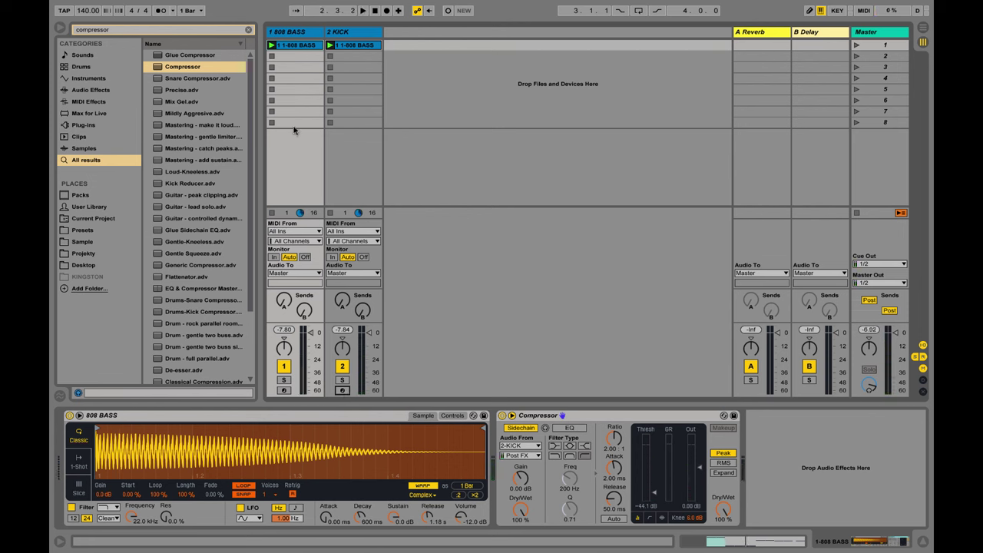
{"action": "key", "text": "space"}
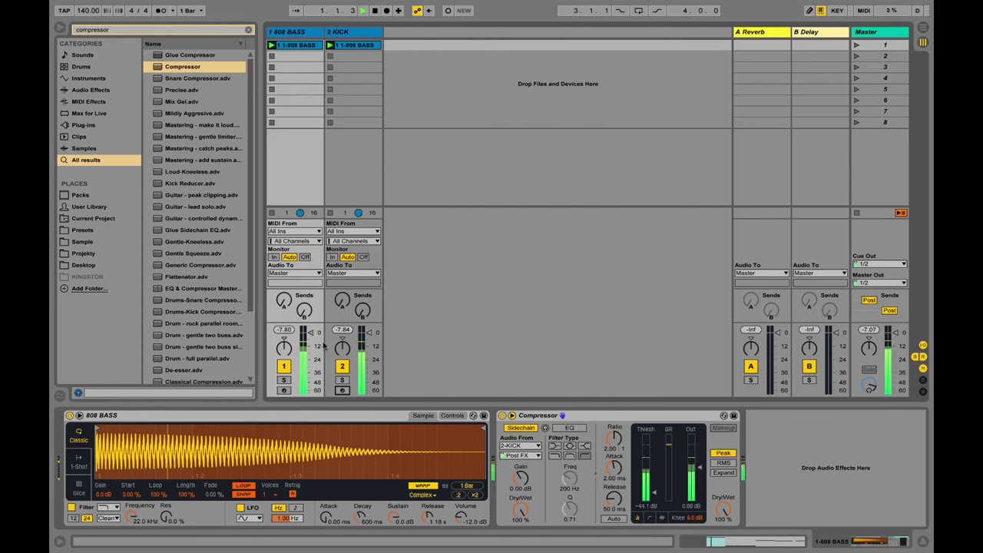